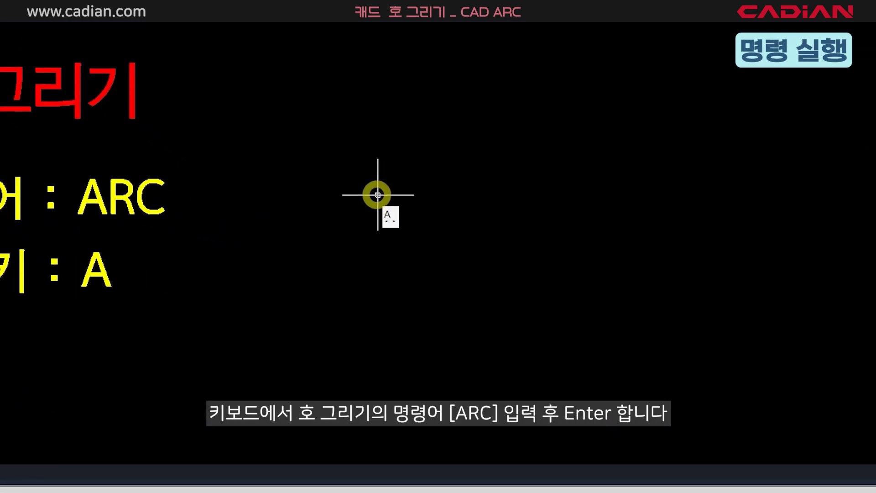
Draw a three-point arc with the ARC command to the right of the title text
{"action": "type", "text": "ARC"}
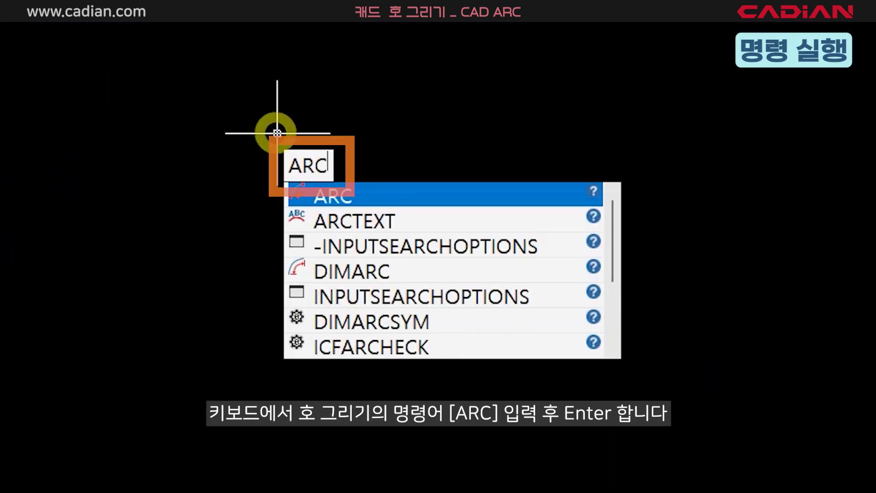
{"action": "key", "text": "Return"}
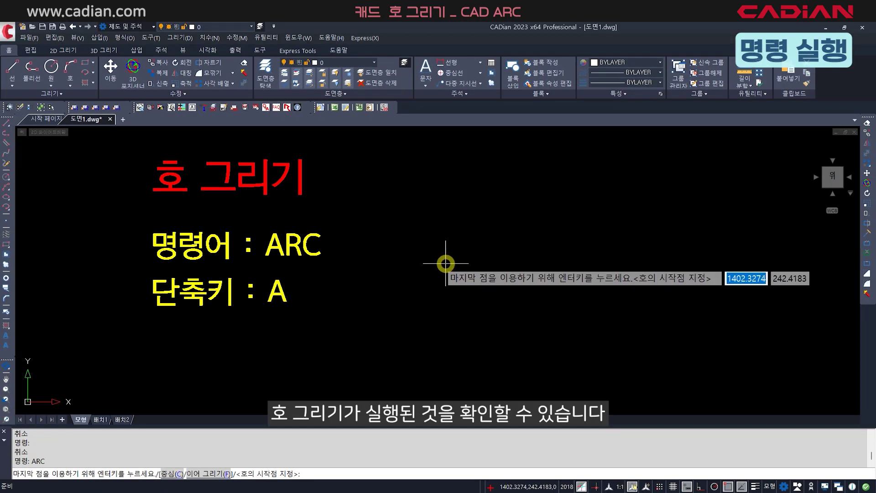
{"action": "left_click", "coordinate": [426, 314]}
{"action": "left_click", "coordinate": [484, 232]}
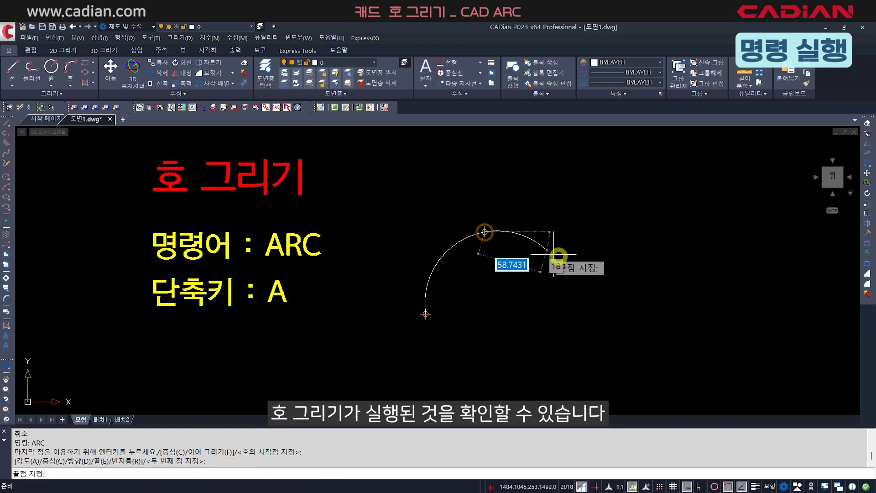
{"action": "left_click", "coordinate": [560, 257]}
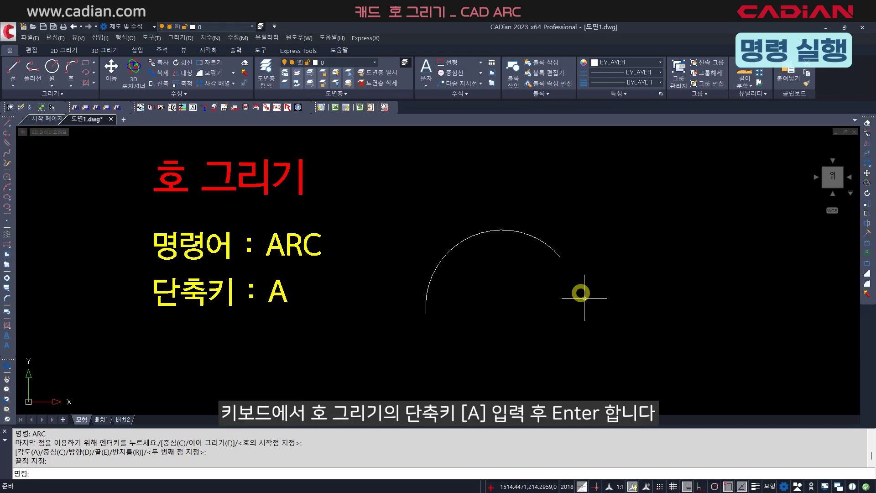
Draw a second three-point arc using the A shortcut
{"action": "type", "text": "A"}
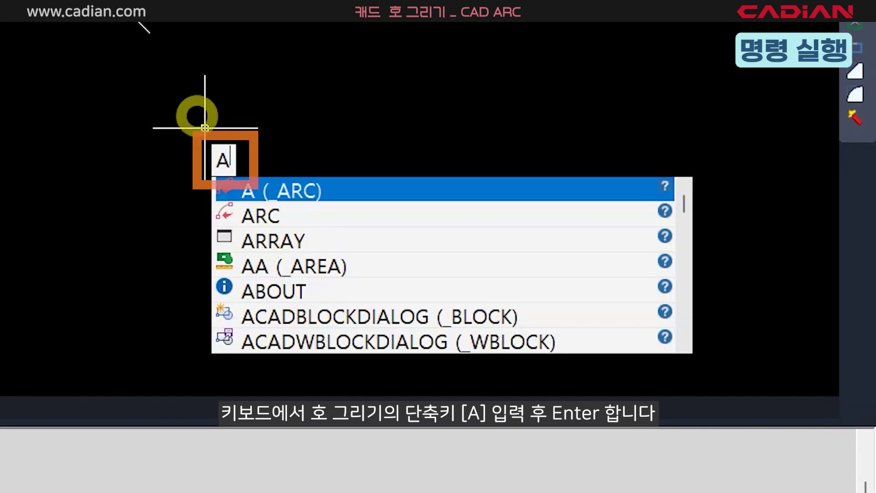
{"action": "key", "text": "Return"}
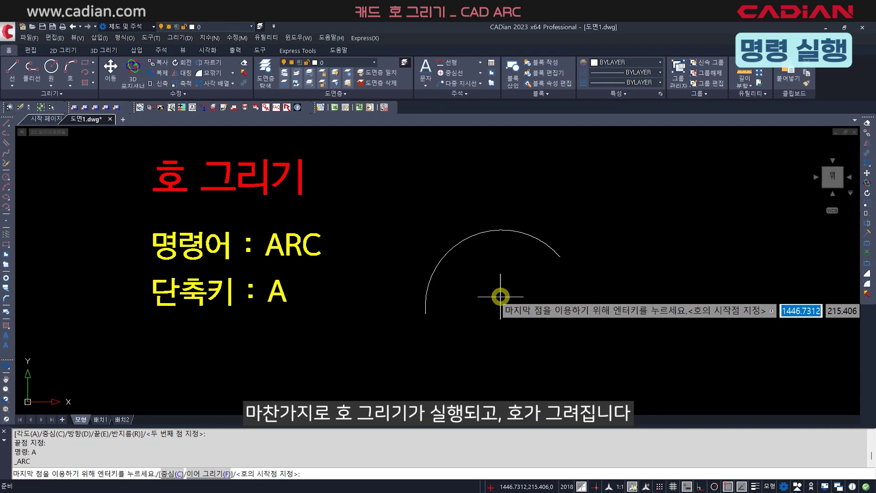
{"action": "left_click", "coordinate": [496, 296]}
{"action": "left_click", "coordinate": [576, 334]}
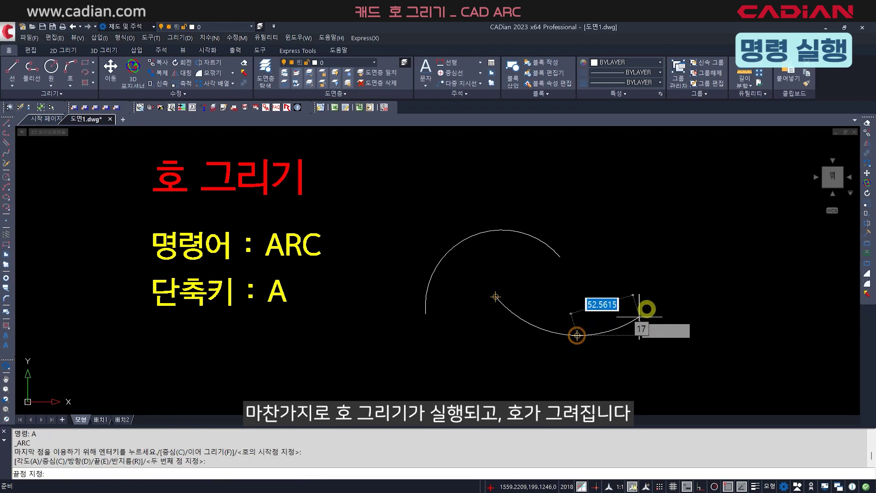
{"action": "left_click", "coordinate": [654, 267]}
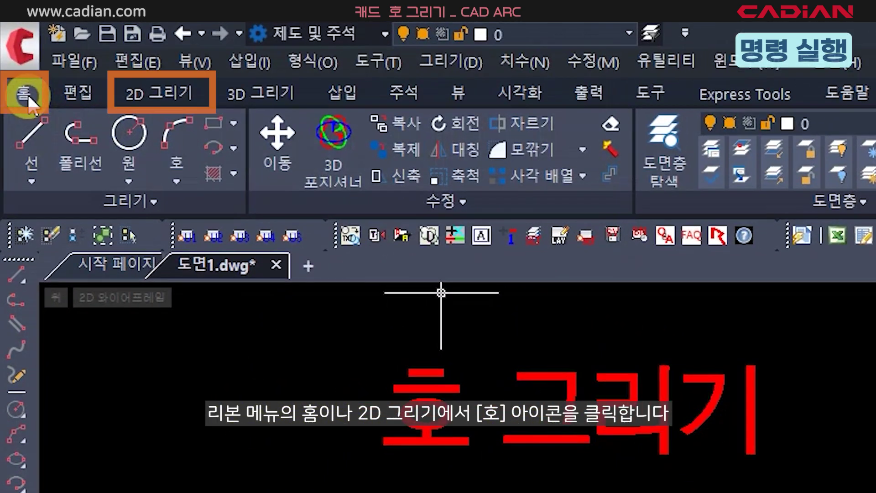
Draw a three-point arc with the 호 button on the 2D 그리기 ribbon tab
{"action": "left_click", "coordinate": [160, 95]}
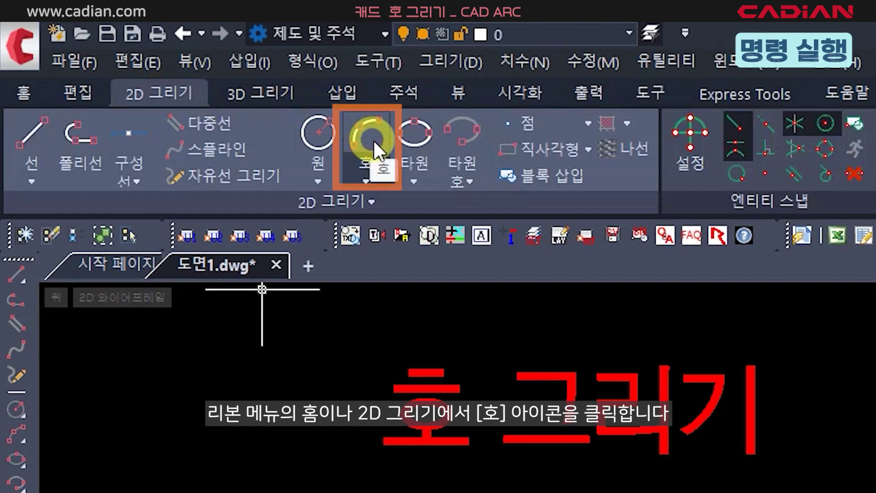
{"action": "left_click", "coordinate": [374, 140]}
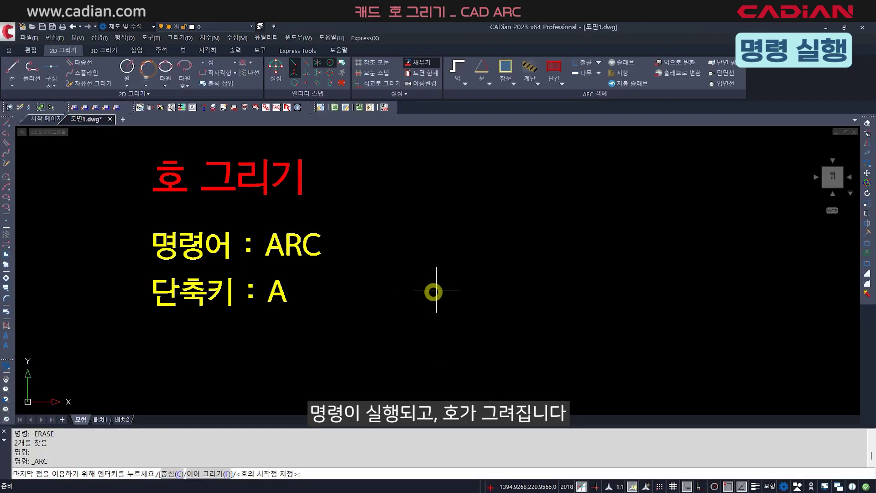
{"action": "left_click", "coordinate": [413, 315]}
{"action": "left_click", "coordinate": [447, 248]}
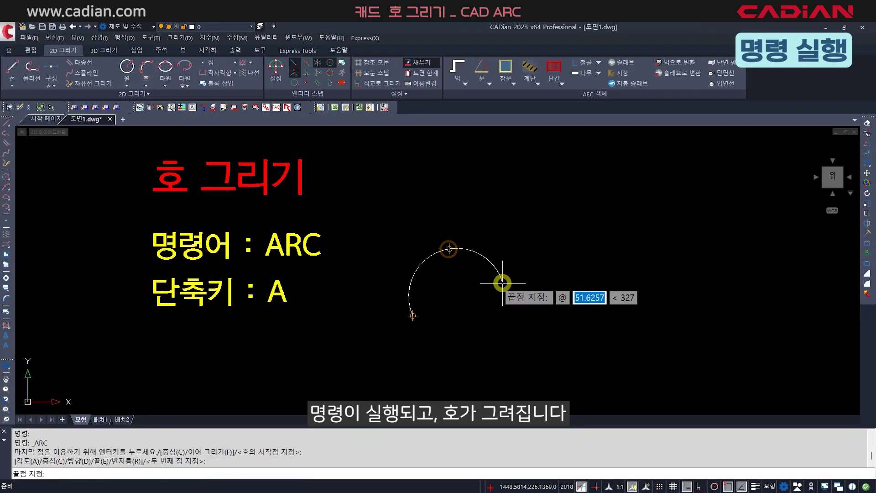
{"action": "left_click", "coordinate": [503, 283]}
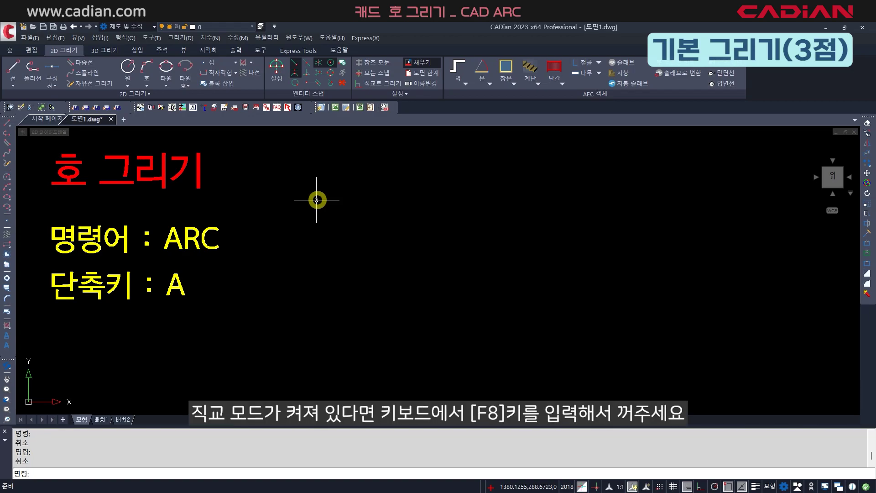
With Ortho left off, draw a wide three-point arc across the middle of the canvas
{"action": "key", "text": "F8"}
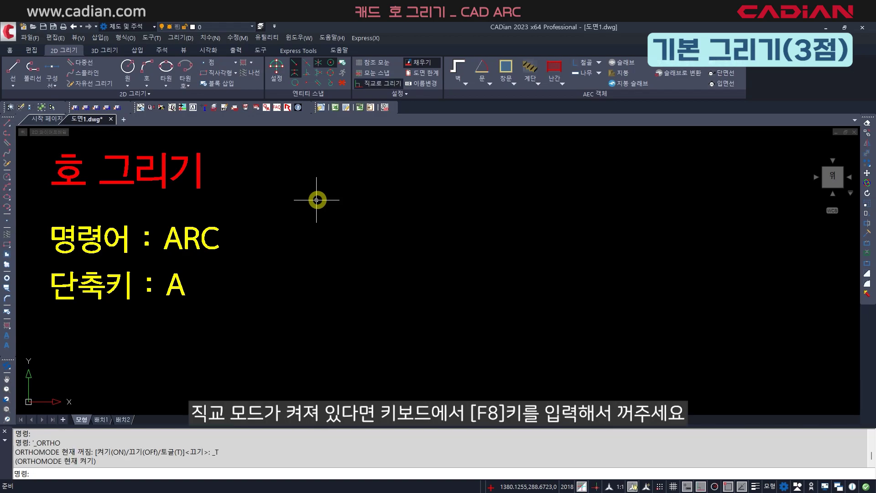
{"action": "key", "text": "F8"}
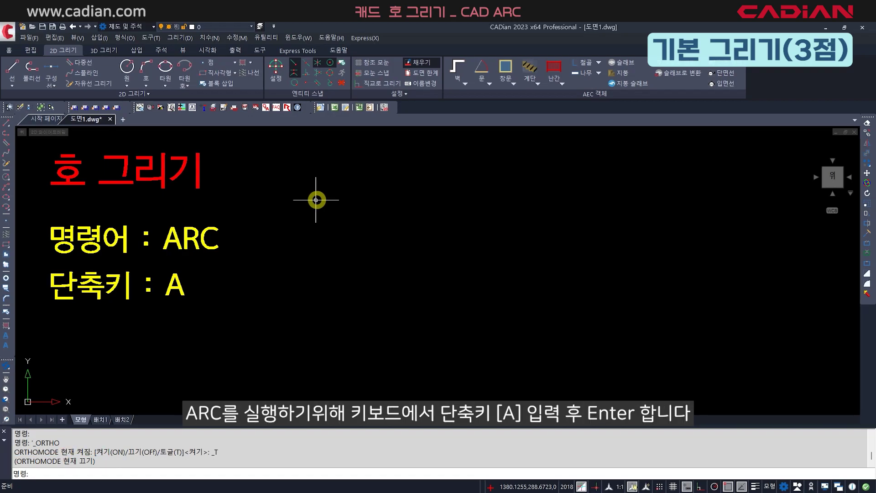
{"action": "type", "text": "A"}
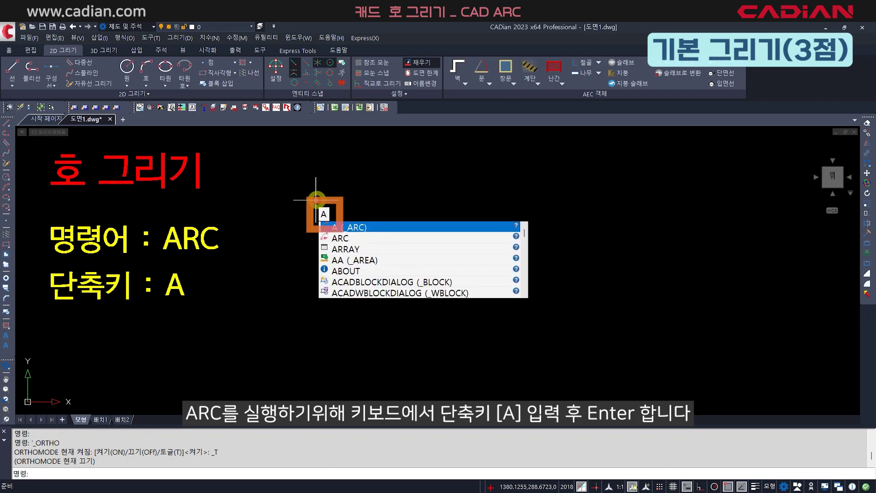
{"action": "key", "text": "Return"}
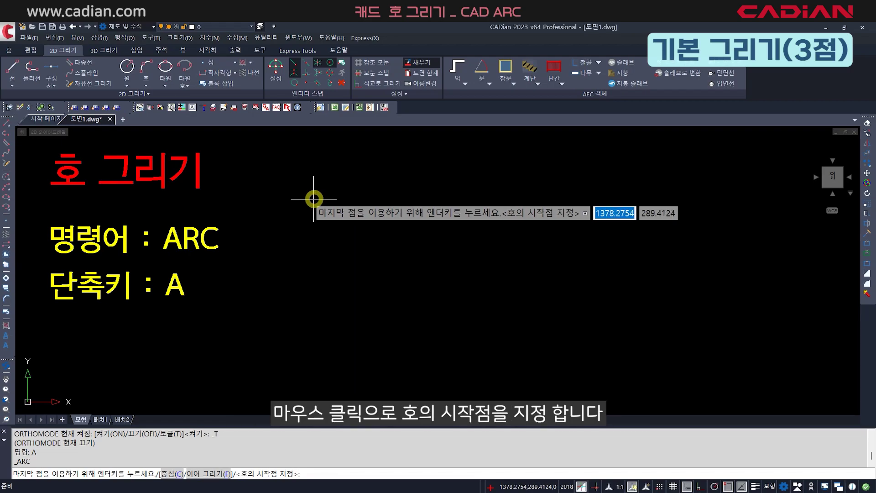
{"action": "left_click", "coordinate": [306, 279]}
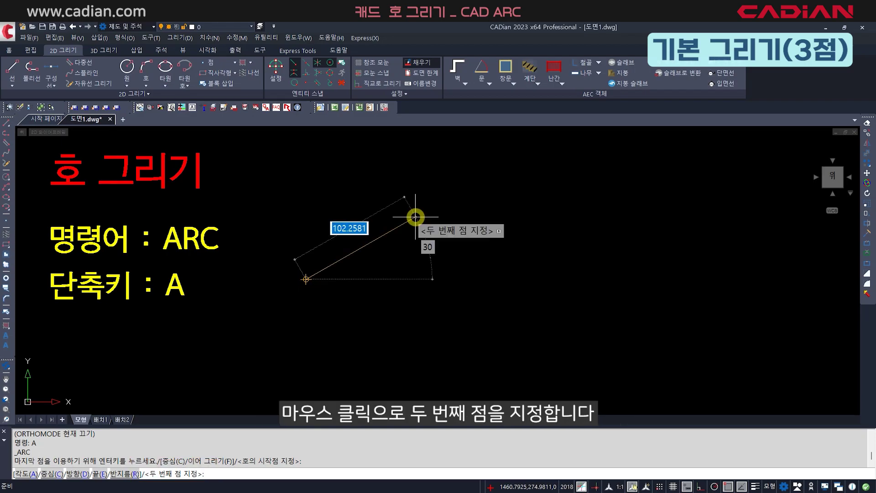
{"action": "left_click", "coordinate": [415, 217]}
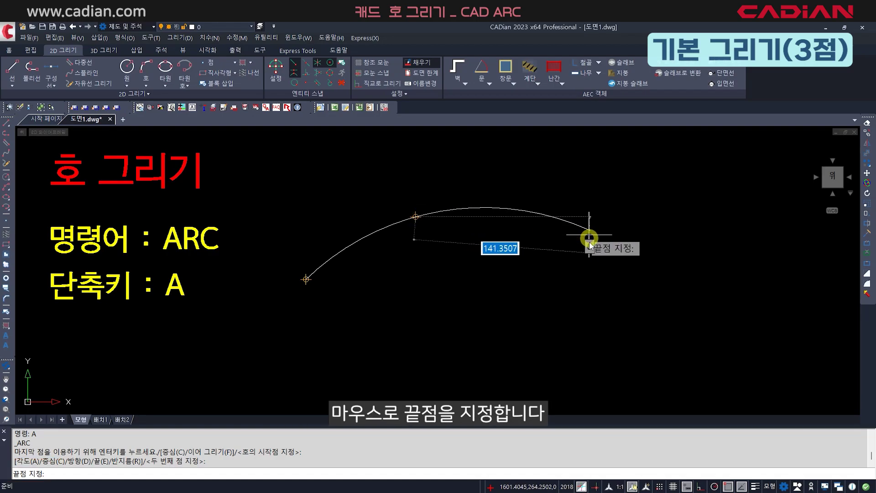
{"action": "left_click", "coordinate": [589, 250]}
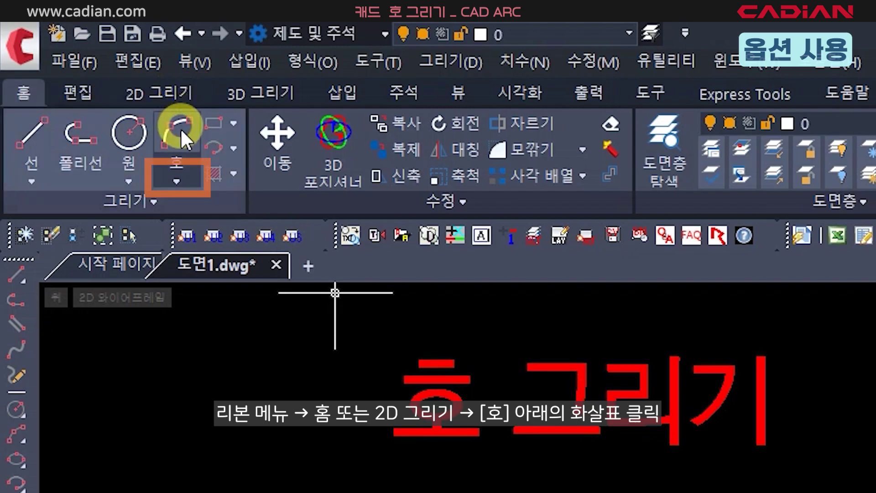
Choose the 시작-중심-끝 (Start-Center-End) method from the Home ribbon's 호 dropdown
{"action": "left_click", "coordinate": [191, 172]}
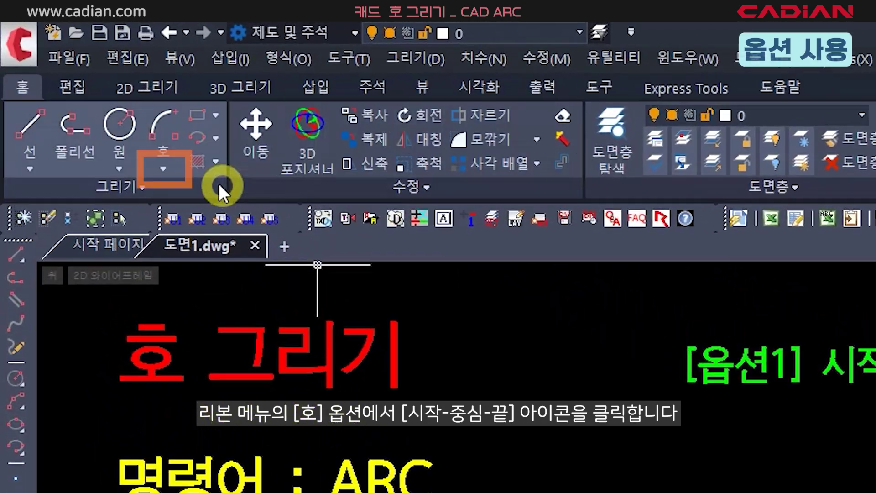
{"action": "left_click", "coordinate": [176, 171]}
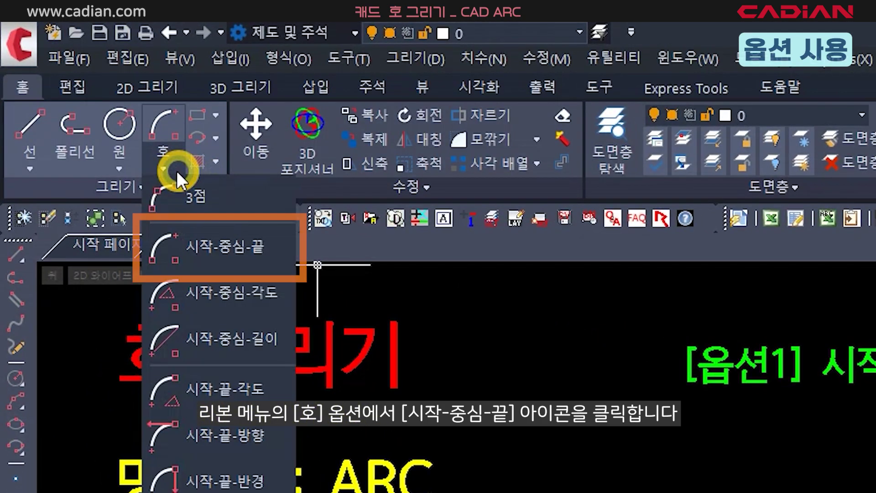
{"action": "left_click", "coordinate": [284, 245]}
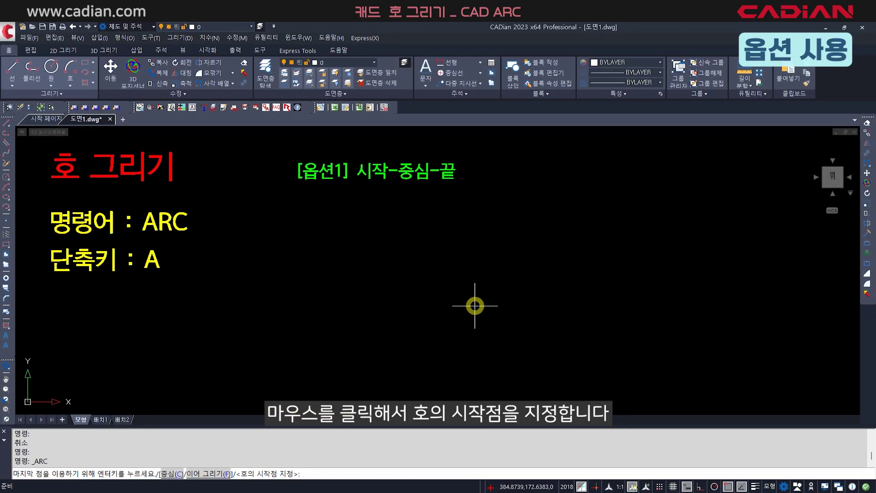
Place the arc's start and centre, flip it with Ctrl, and end it over the top
{"action": "left_click", "coordinate": [481, 310]}
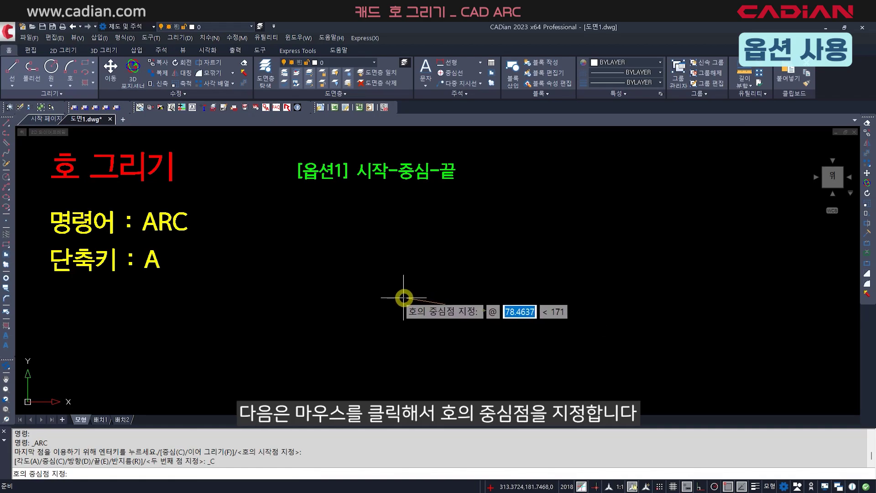
{"action": "left_click", "coordinate": [403, 297]}
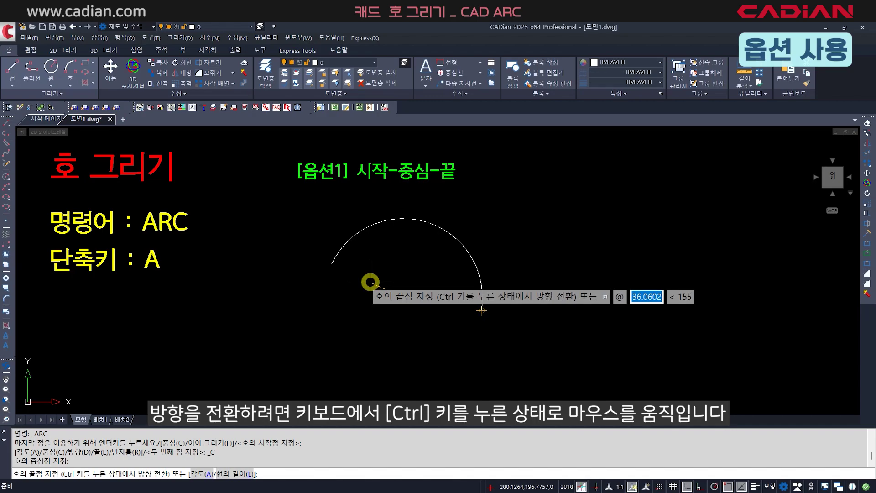
{"action": "key", "text": "ctrl"}
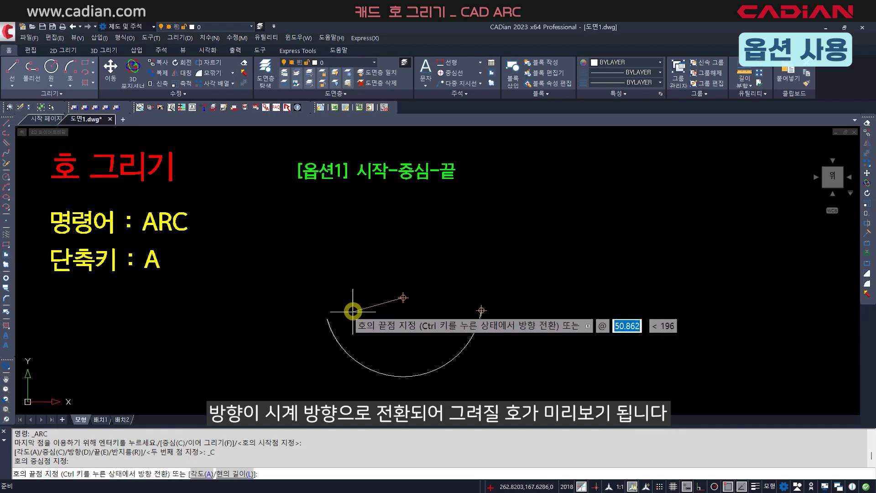
{"action": "key", "text": "ctrl"}
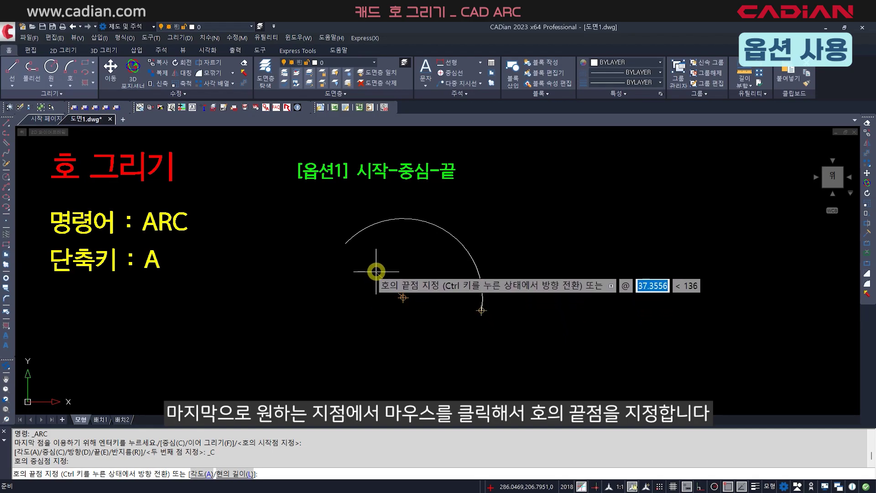
{"action": "left_click", "coordinate": [367, 247]}
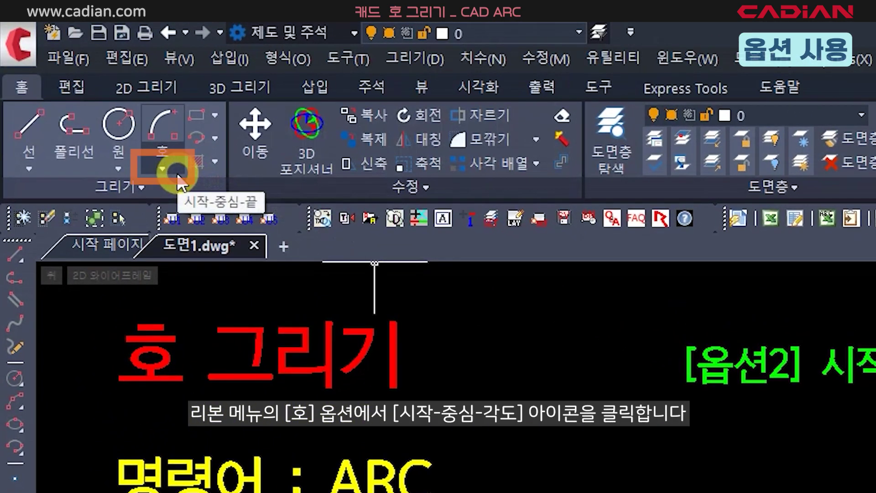
Select the Start, Center, Angle arc method and place the arc's start and centre
{"action": "left_click", "coordinate": [177, 174]}
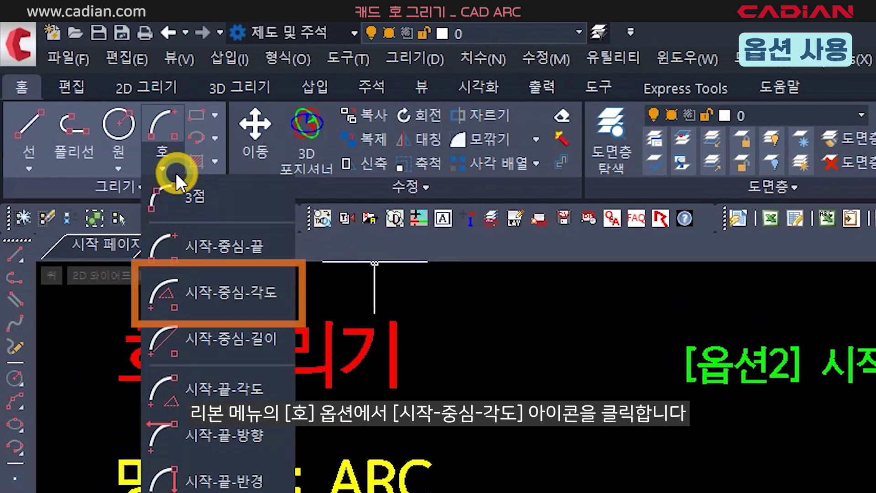
{"action": "left_click", "coordinate": [283, 295]}
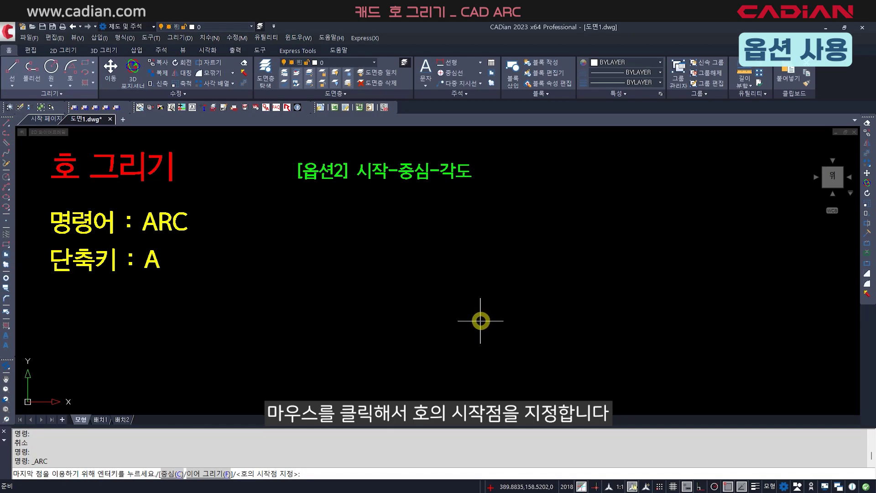
{"action": "left_click", "coordinate": [480, 320]}
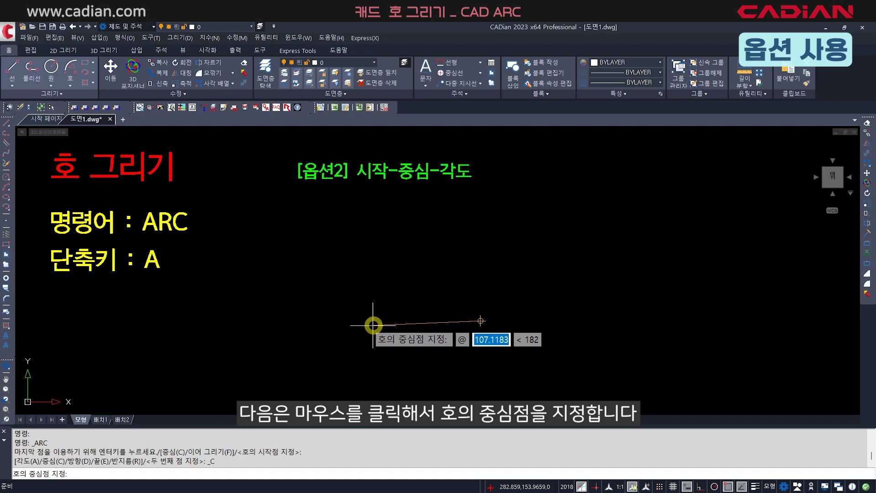
{"action": "left_click", "coordinate": [374, 325]}
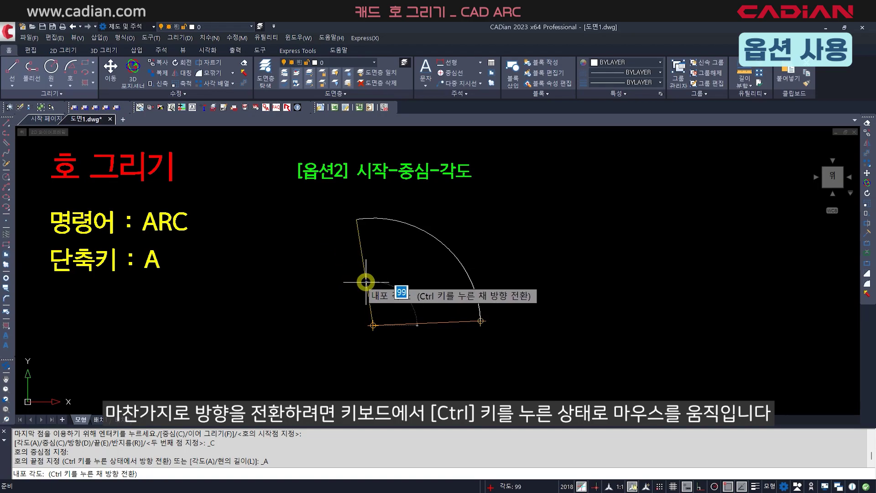
Flip the arc above its centre, give it a 130° included angle, and select it to check
{"action": "key", "text": "ctrl"}
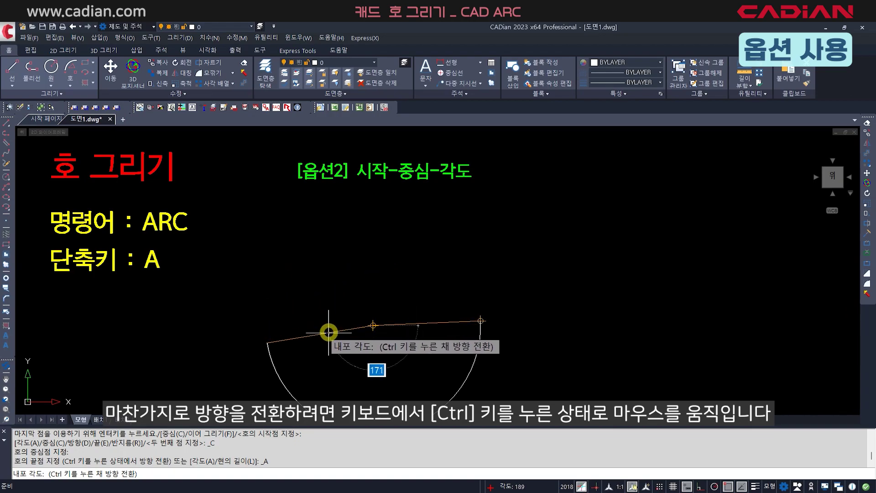
{"action": "key", "text": "ctrl"}
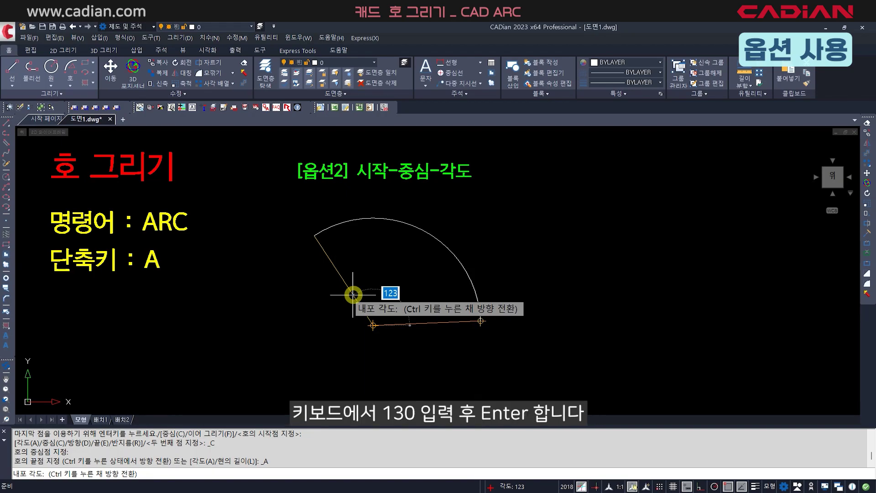
{"action": "type", "text": "130"}
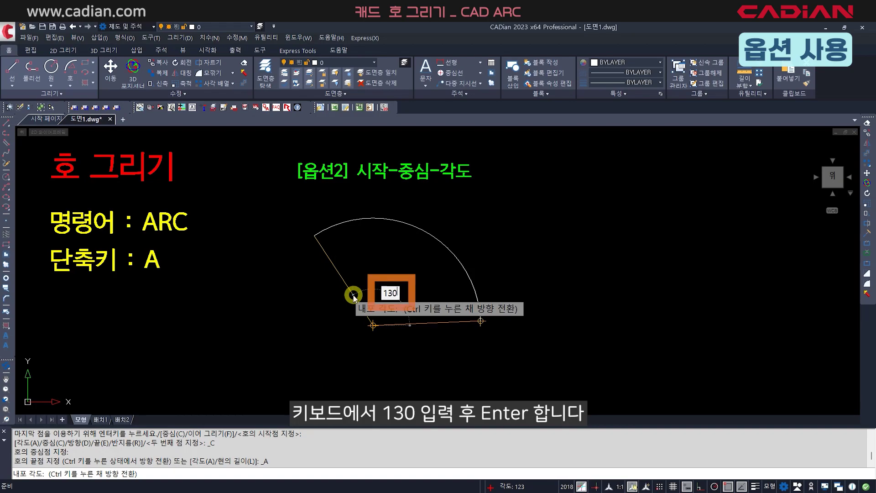
{"action": "key", "text": "Return"}
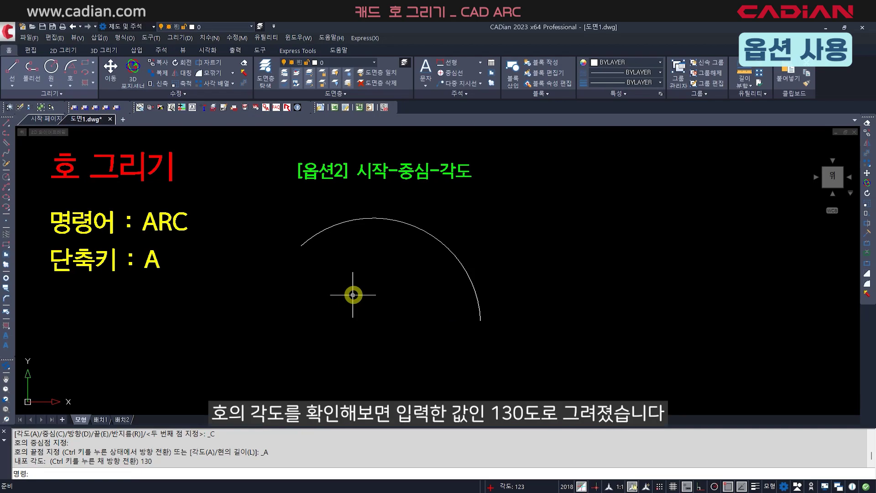
{"action": "left_click", "coordinate": [439, 250]}
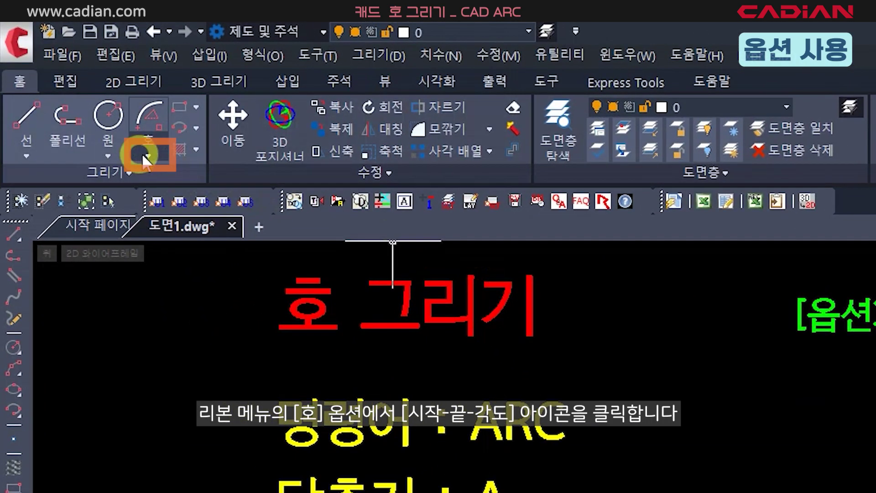
Draw a Start, End, Angle arc with a 60° included angle, then window-select it to verify
{"action": "left_click", "coordinate": [147, 154]}
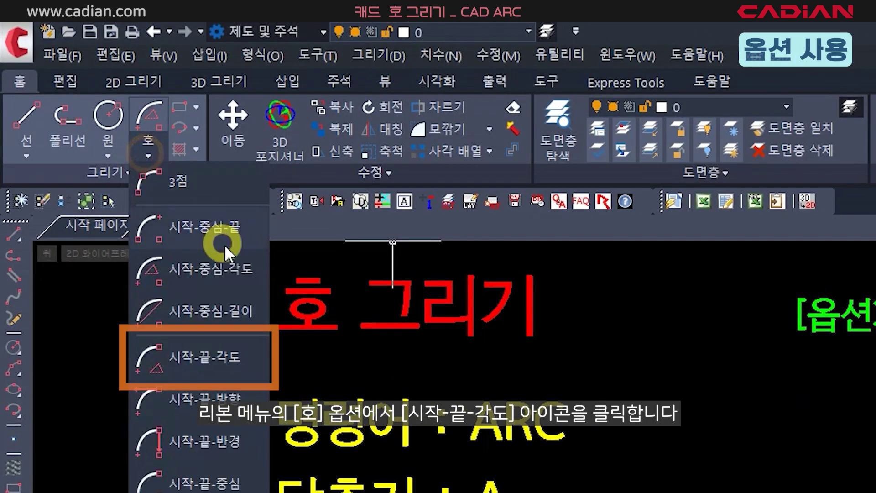
{"action": "left_click", "coordinate": [253, 360]}
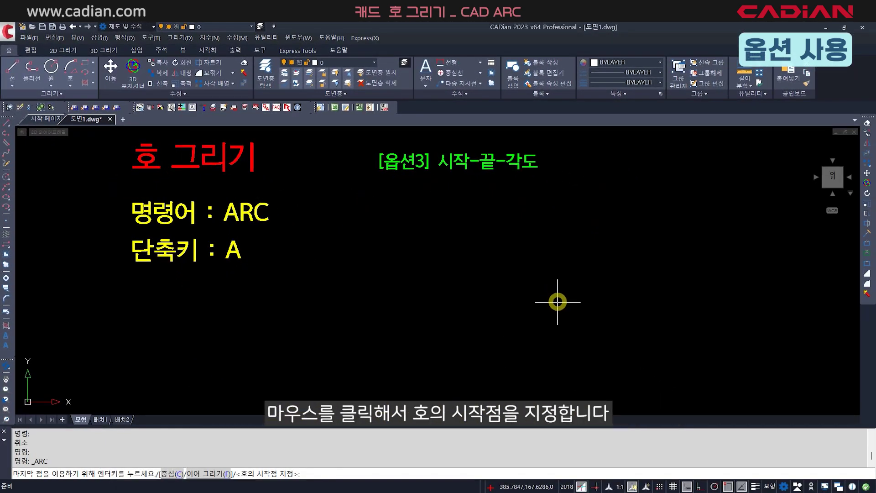
{"action": "left_click", "coordinate": [555, 291]}
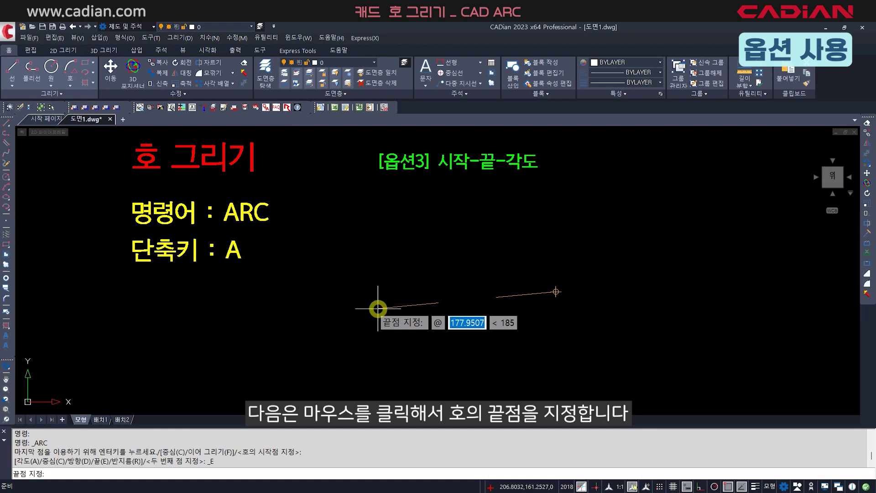
{"action": "left_click", "coordinate": [382, 307]}
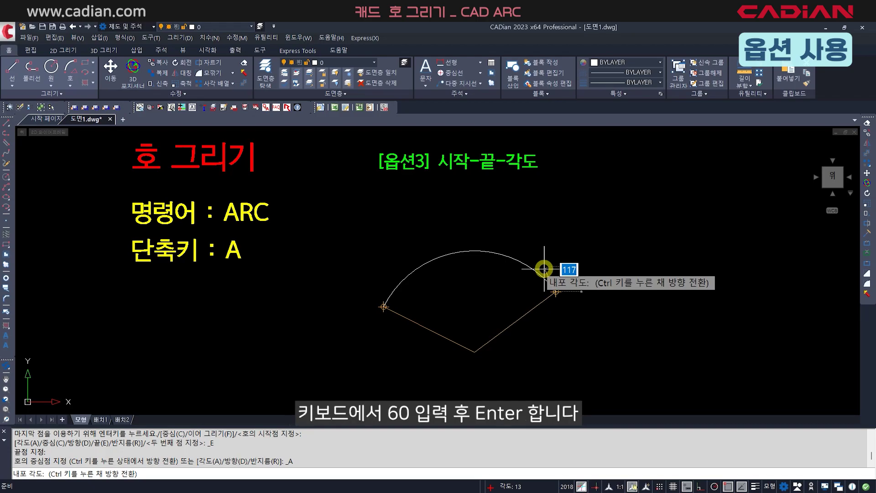
{"action": "type", "text": "60"}
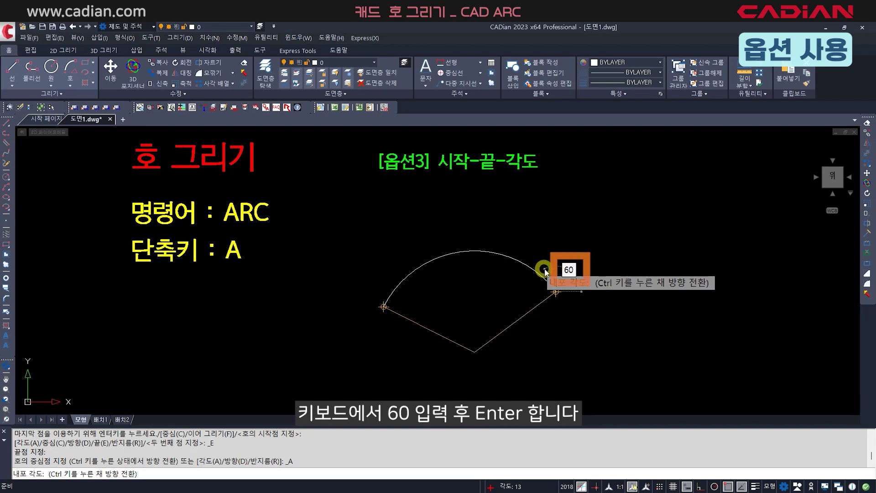
{"action": "key", "text": "Return"}
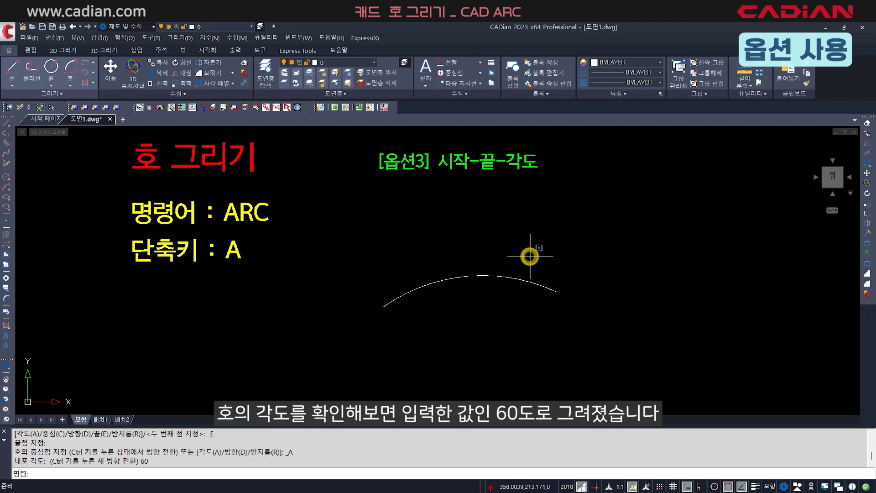
{"action": "left_click_drag", "start_coordinate": [527, 254], "coordinate": [502, 300]}
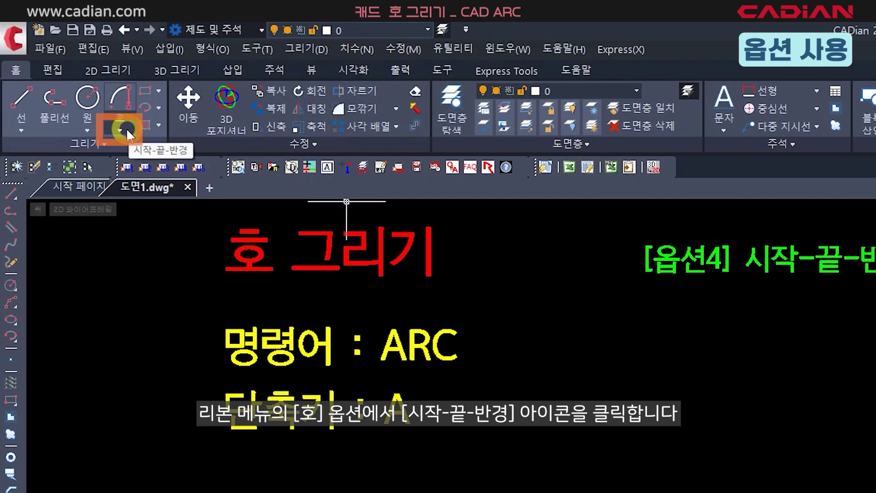
Draw a Start, End, Radius arc with radius 300, then select it to verify
{"action": "left_click", "coordinate": [120, 129]}
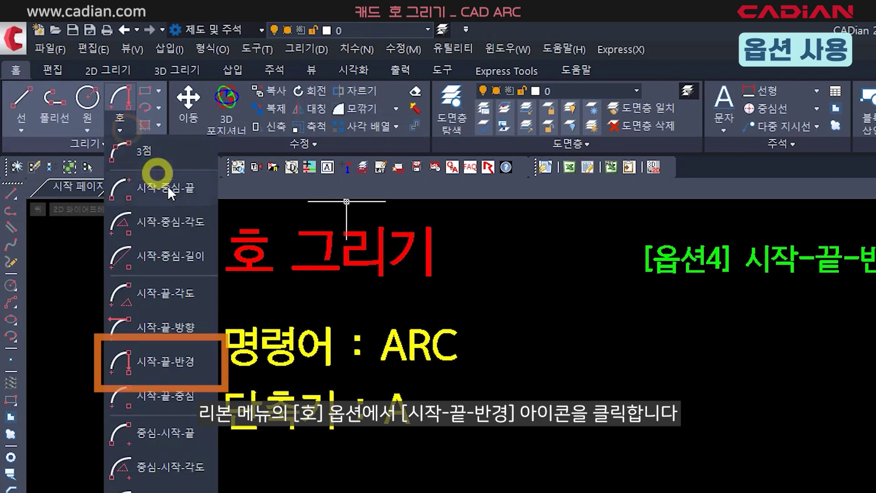
{"action": "left_click", "coordinate": [213, 361]}
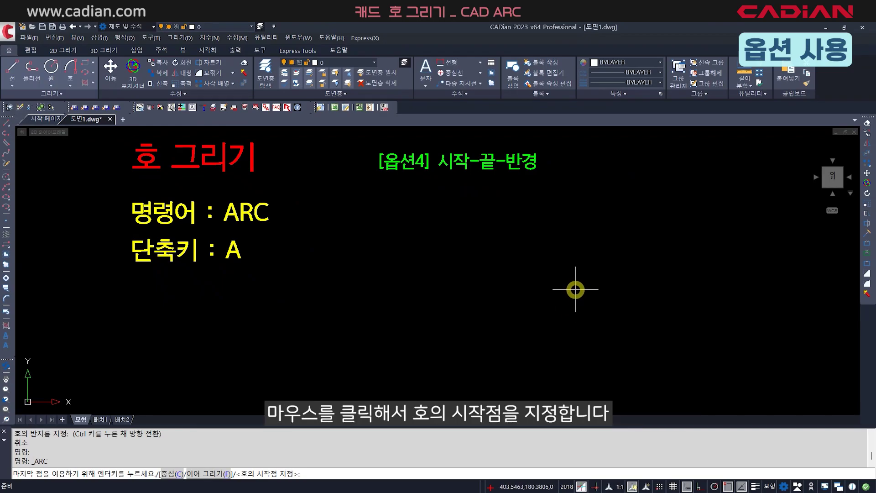
{"action": "left_click", "coordinate": [575, 289]}
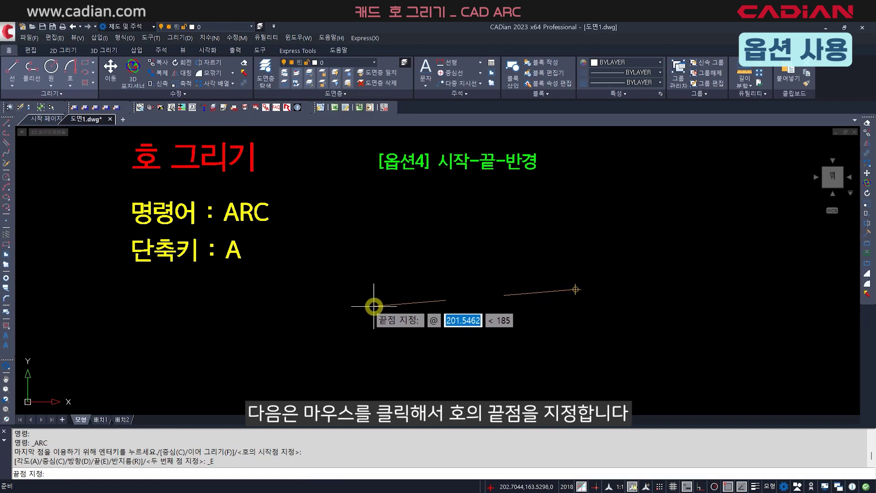
{"action": "left_click", "coordinate": [373, 306]}
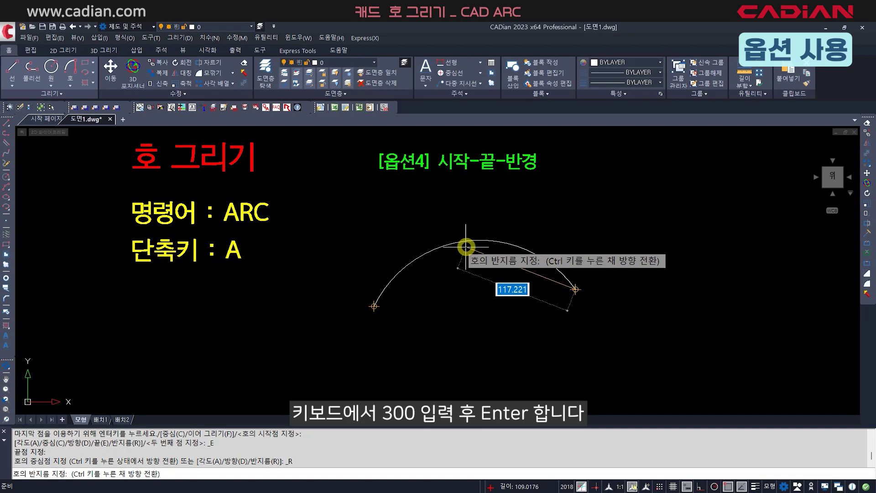
{"action": "type", "text": "300"}
{"action": "key", "text": "Return"}
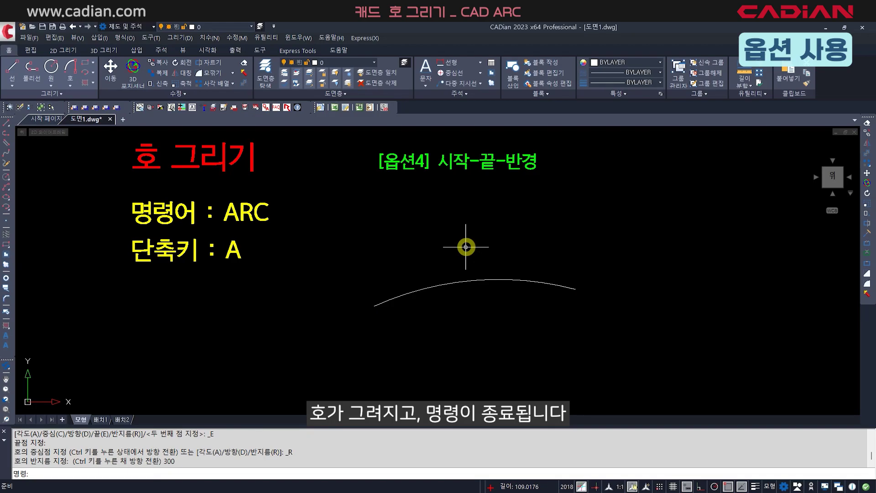
{"action": "left_click", "coordinate": [471, 280]}
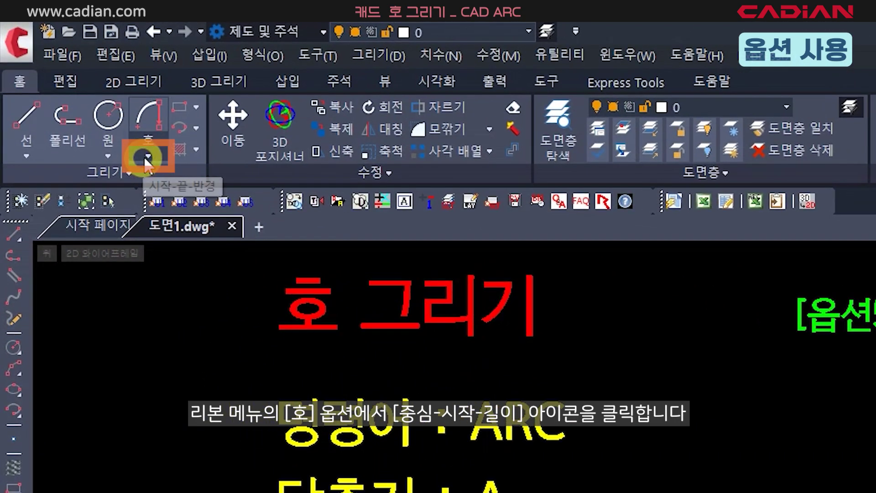
Draw a Center, Start, Length arc with a 200 chord length, then end the command
{"action": "left_click", "coordinate": [70, 86]}
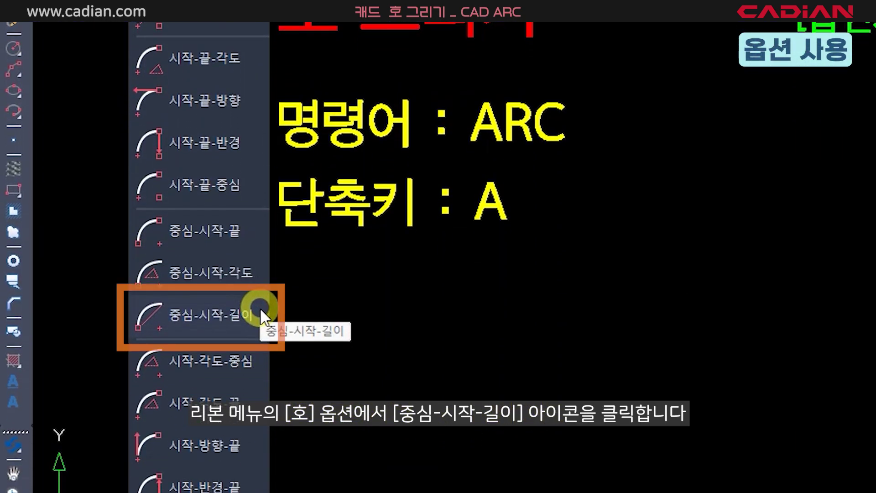
{"action": "left_click", "coordinate": [259, 307]}
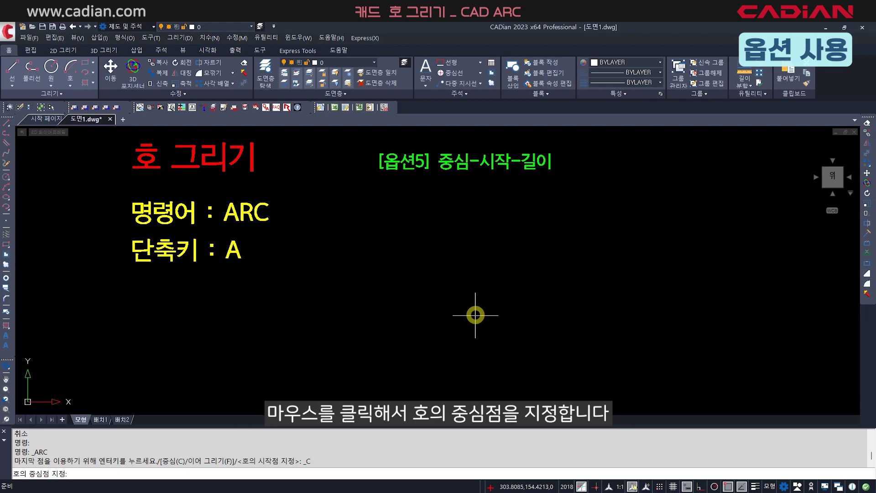
{"action": "left_click", "coordinate": [468, 306]}
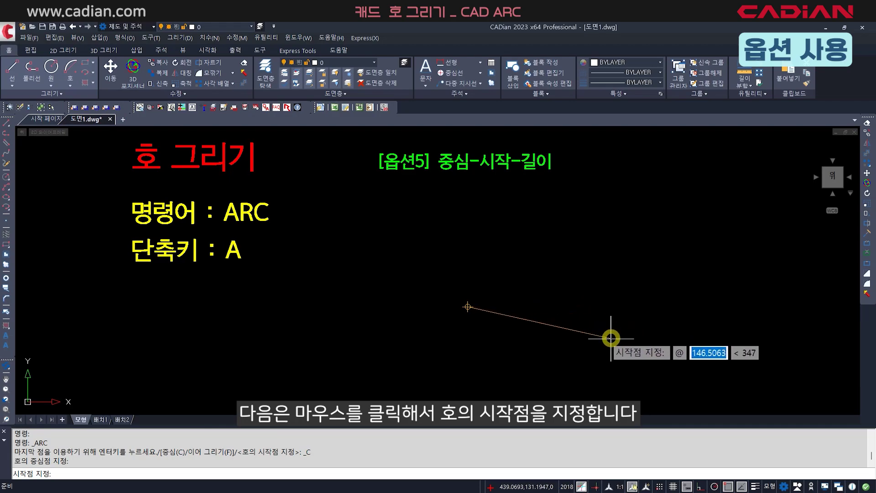
{"action": "left_click", "coordinate": [591, 338]}
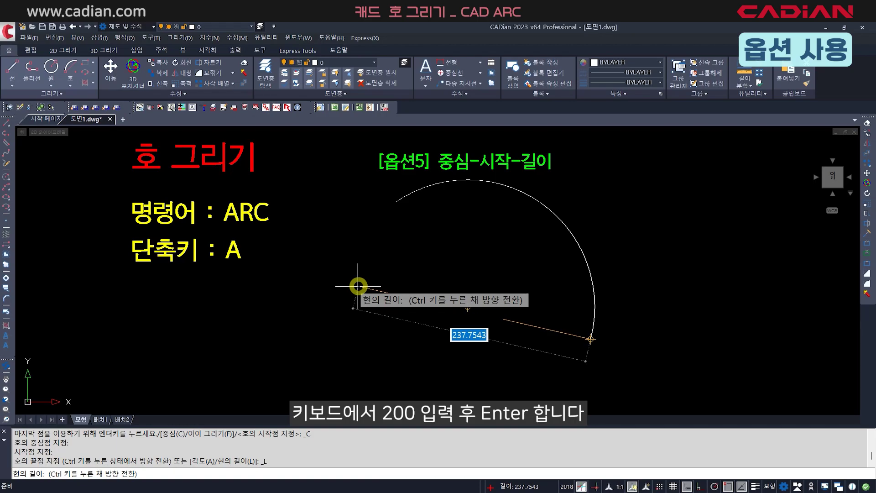
{"action": "type", "text": "200"}
{"action": "key", "text": "Return"}
{"action": "key", "text": "Escape"}
{"action": "key", "text": "Escape"}
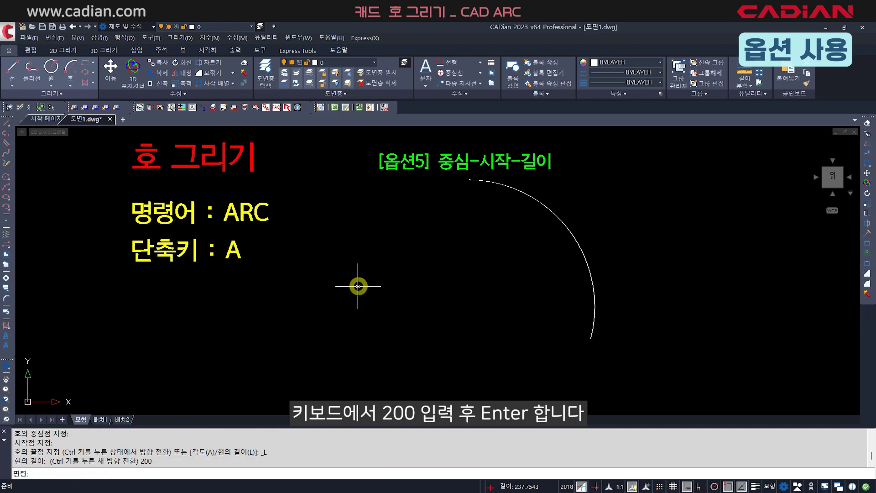
Measure the distance between the arc's two endpoints with DI to confirm the 200 chord
{"action": "type", "text": "DI"}
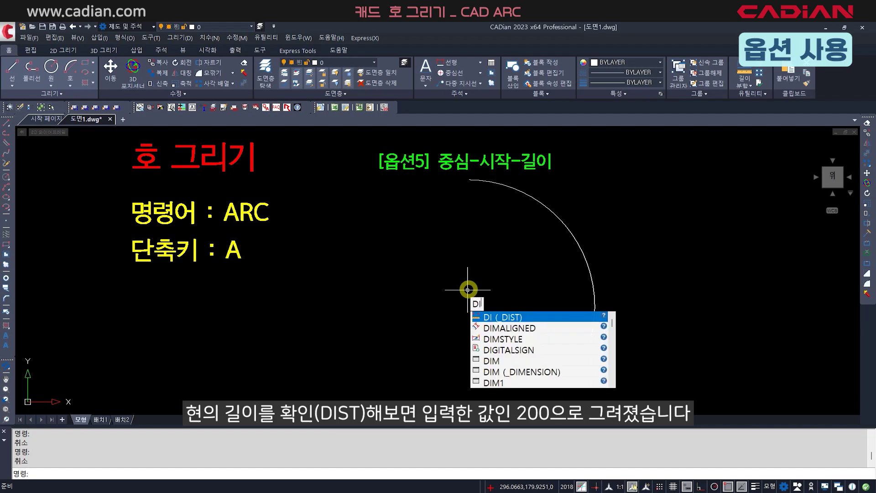
{"action": "key", "text": "Return"}
{"action": "left_click", "coordinate": [592, 336]}
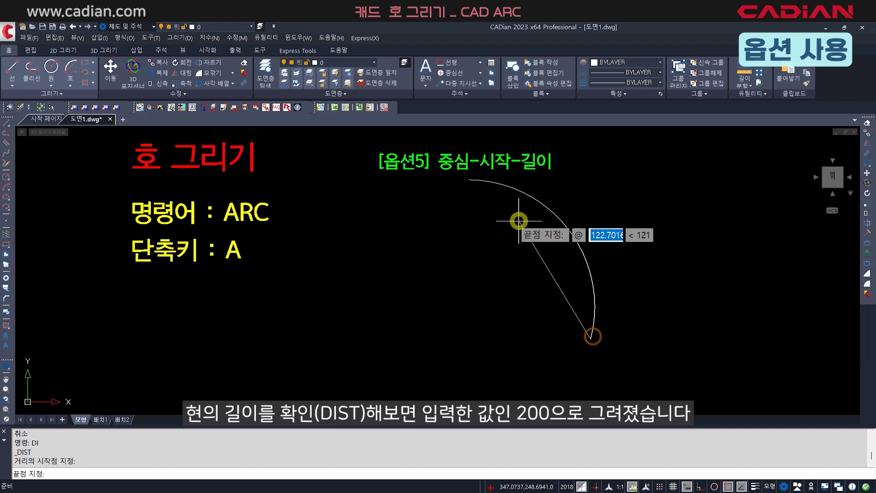
{"action": "left_click", "coordinate": [469, 181]}
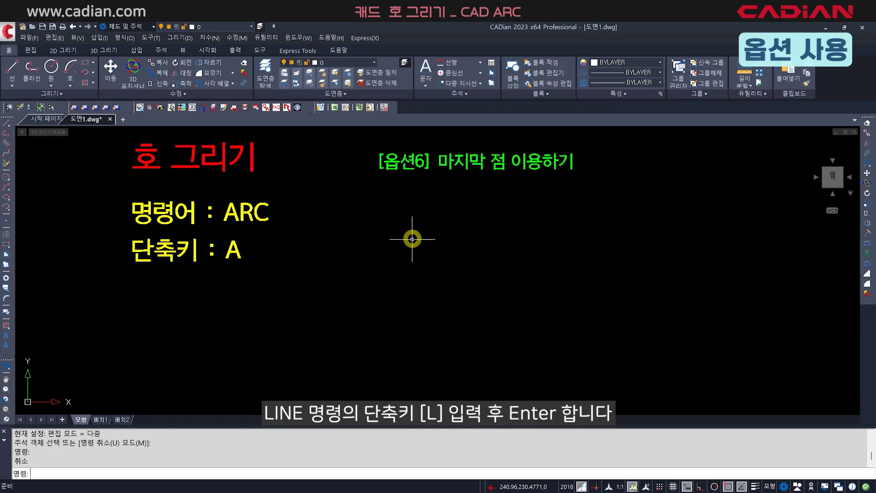
Draw a straight line between two points on the canvas
{"action": "type", "text": "L"}
{"action": "key", "text": "Return"}
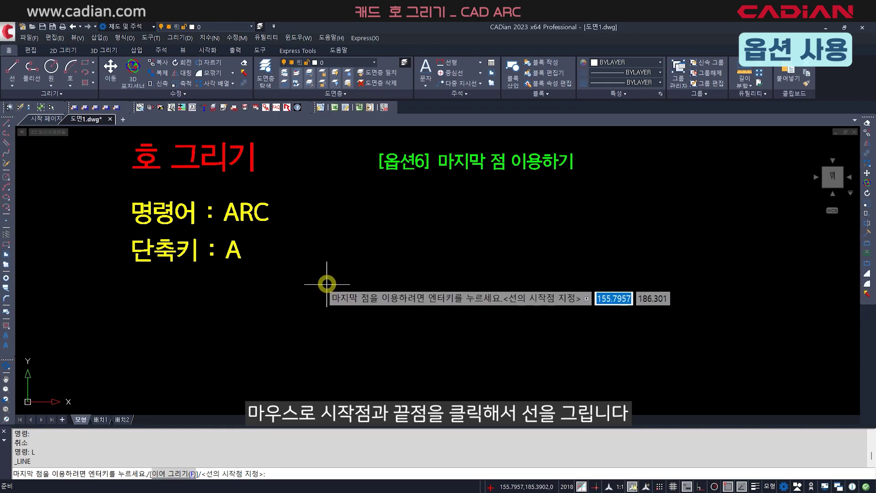
{"action": "left_click", "coordinate": [326, 283]}
{"action": "left_click", "coordinate": [464, 254]}
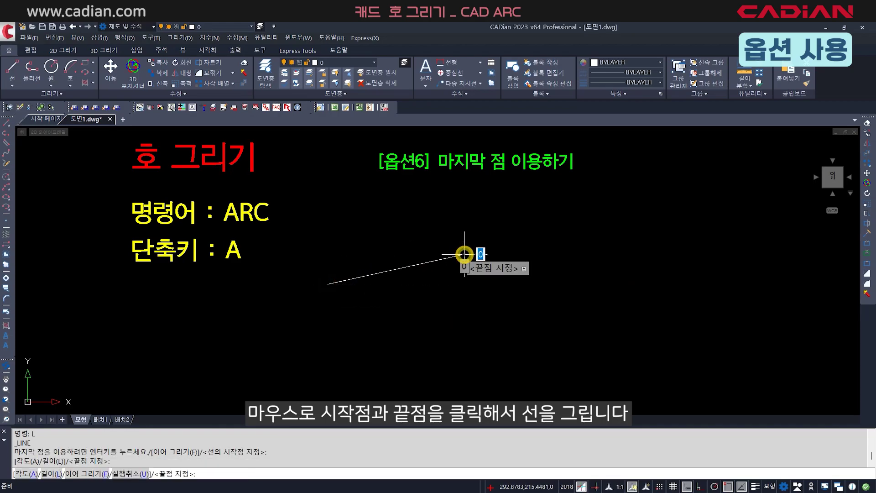
{"action": "key", "text": "Return"}
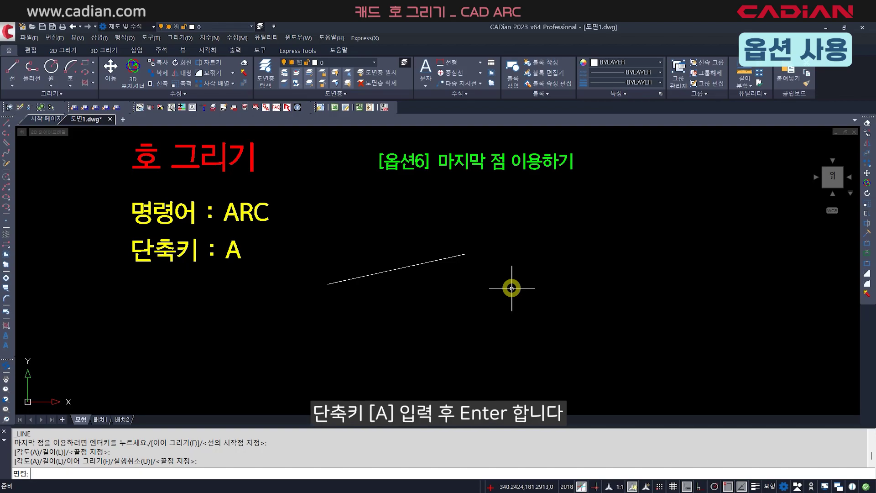
Draw an arc continuing tangentially from the line's end point to a new end point
{"action": "type", "text": "A"}
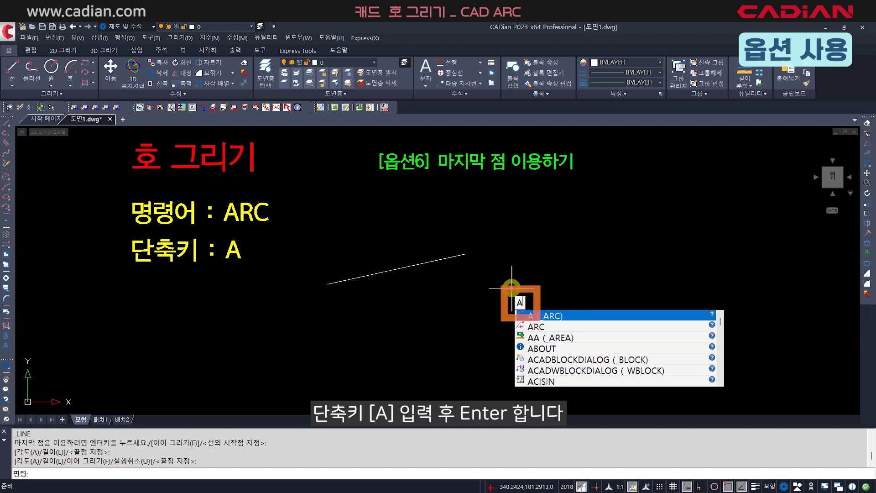
{"action": "key", "text": "Return"}
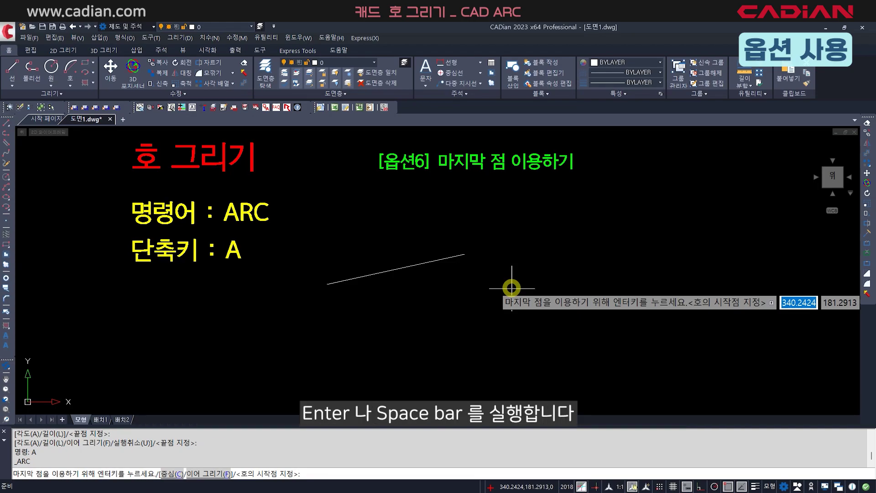
{"action": "key", "text": "Return"}
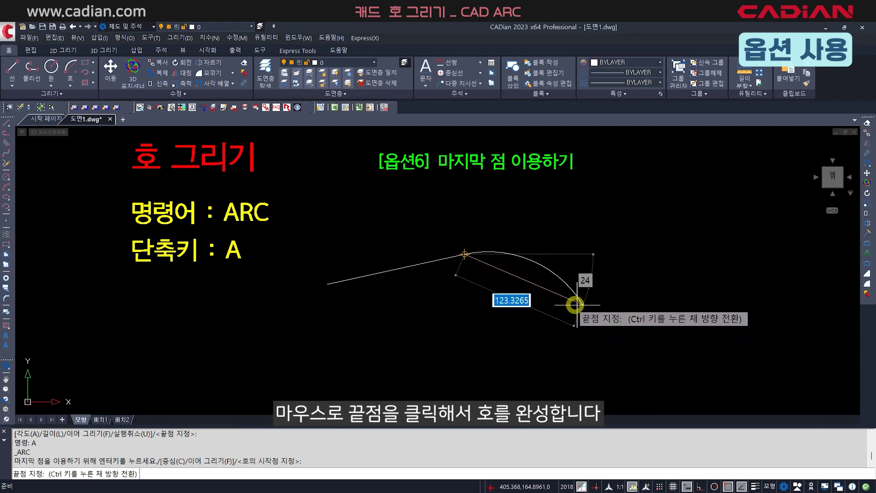
{"action": "left_click", "coordinate": [570, 291]}
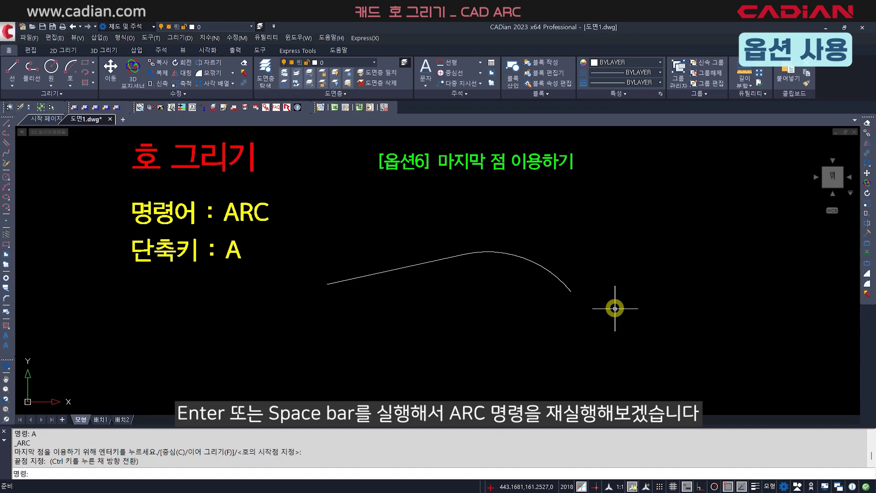
Repeat ARC from the last arc's end point, ending the new tangent arc further right
{"action": "key", "text": "Return"}
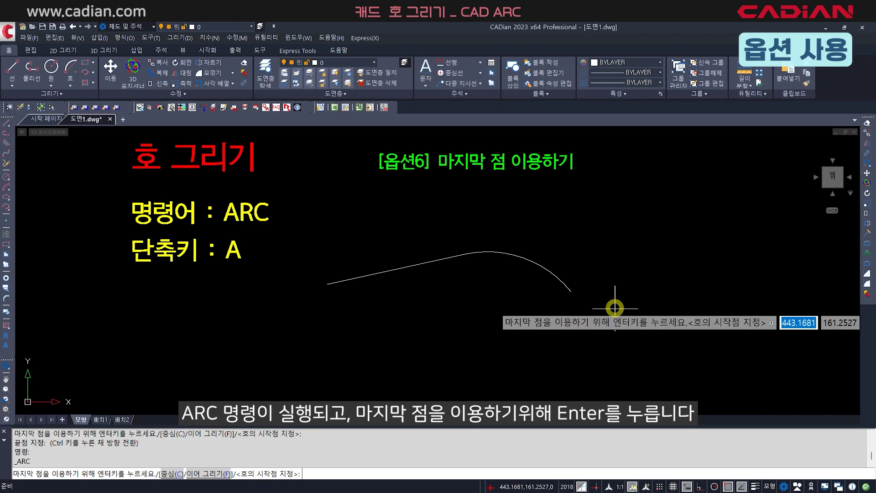
{"action": "key", "text": "Return"}
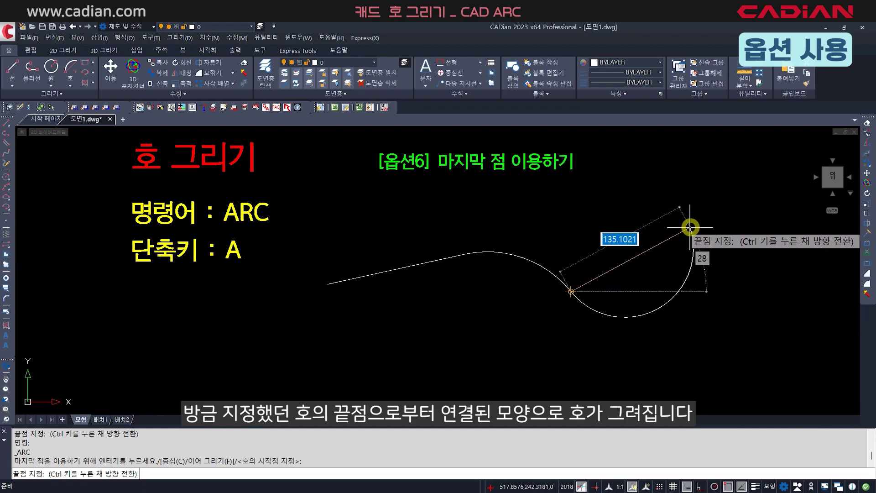
{"action": "left_click", "coordinate": [690, 227]}
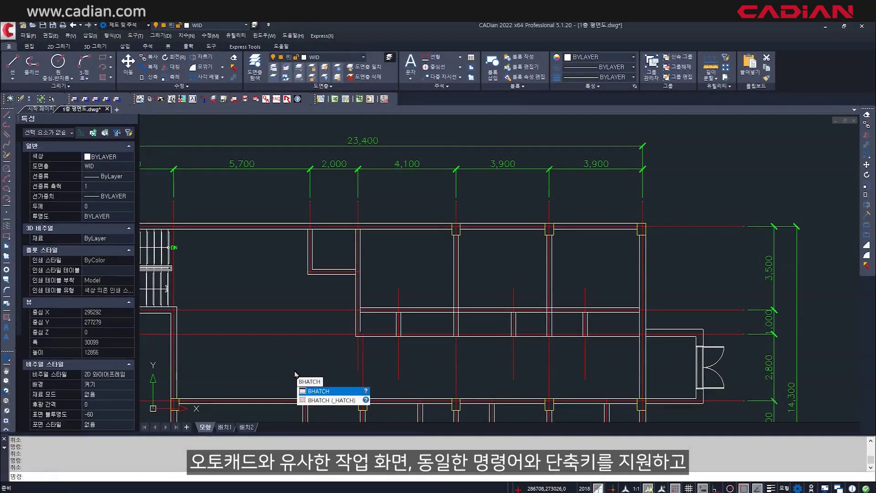
Select the ANCHORLK pattern in the BHATCH settings for area picking
{"action": "key", "text": "Return"}
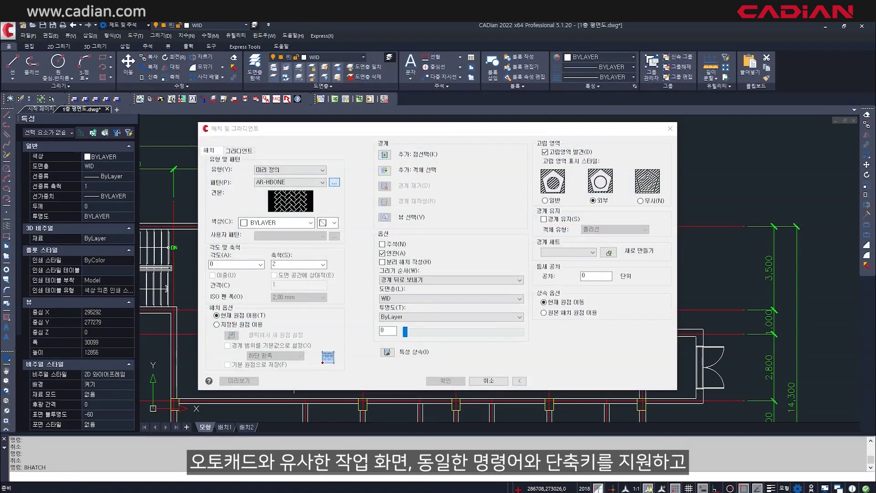
{"action": "left_click", "coordinate": [334, 182]}
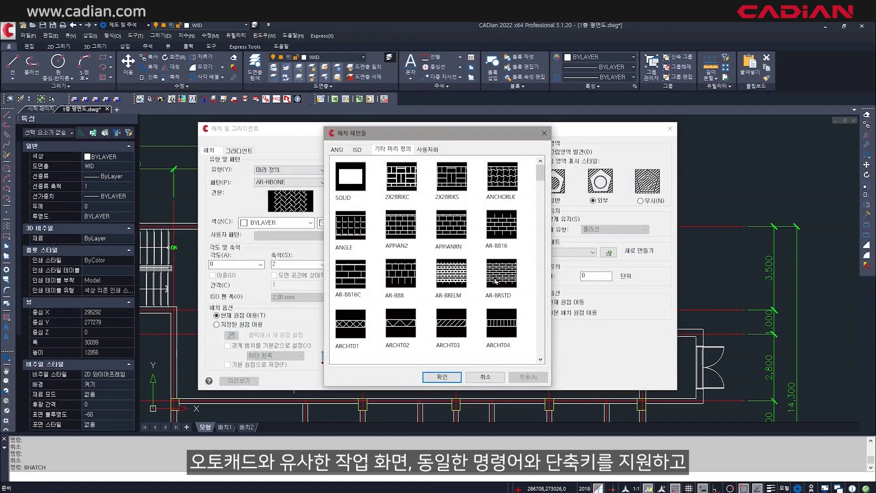
{"action": "left_click", "coordinate": [500, 188]}
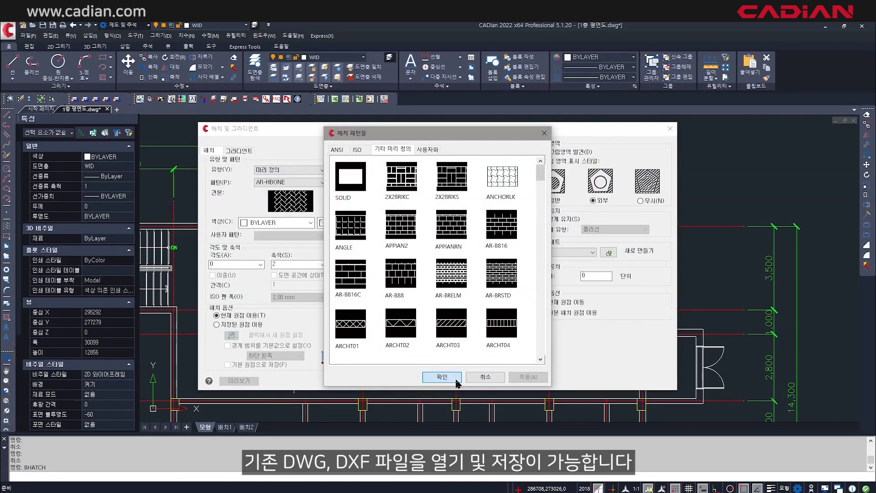
{"action": "left_click", "coordinate": [458, 382]}
{"action": "left_click", "coordinate": [385, 157]}
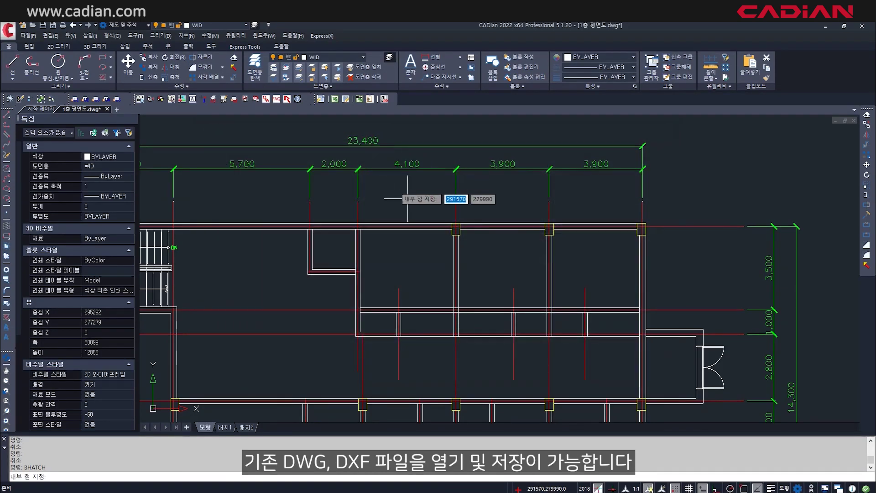
Hatch the left, middle and right rooms by picking inside each
{"action": "left_click", "coordinate": [437, 275]}
{"action": "left_click", "coordinate": [495, 264]}
{"action": "left_click", "coordinate": [571, 264]}
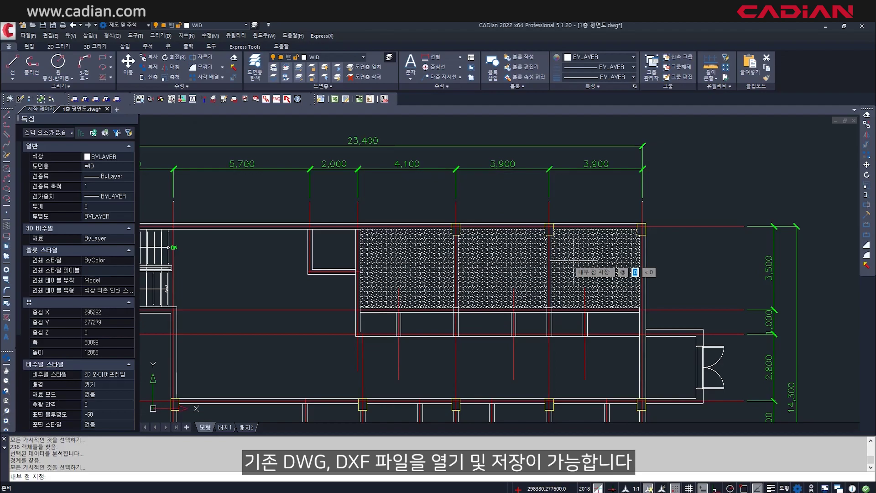